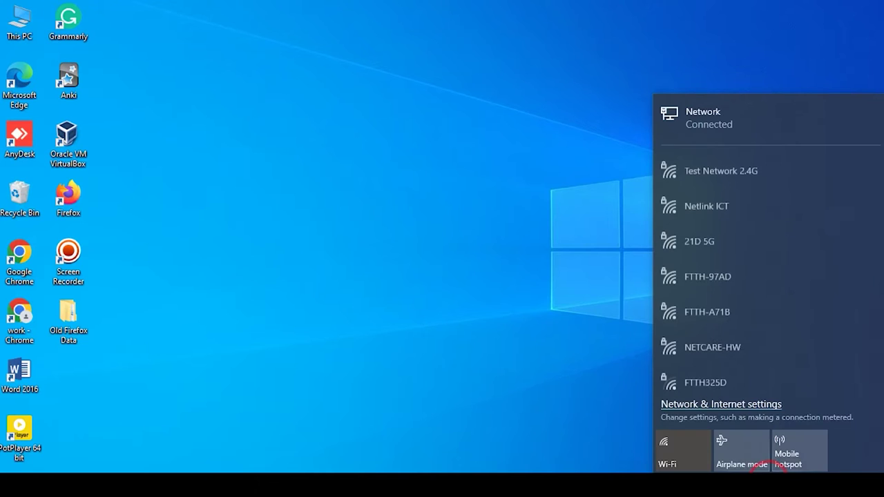
Connect to the Test Network 2.4G Wi-Fi with Connect automatically enabled.
click(722, 186)
click(727, 204)
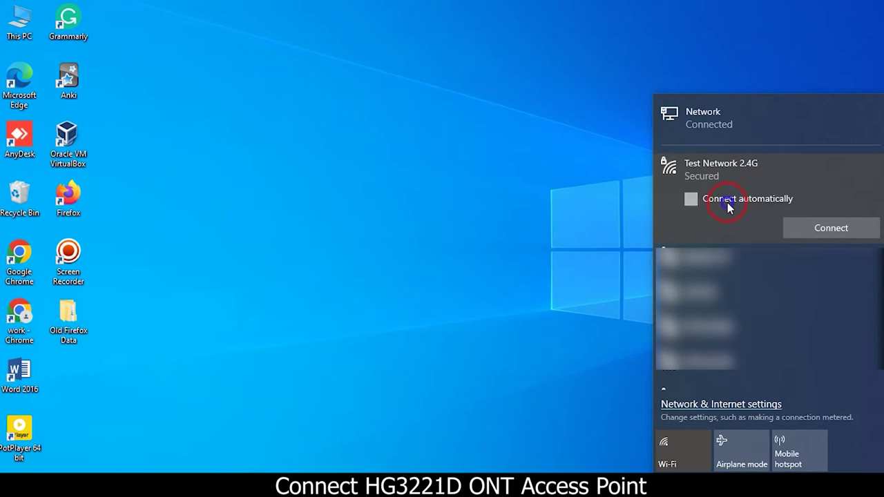
click(795, 230)
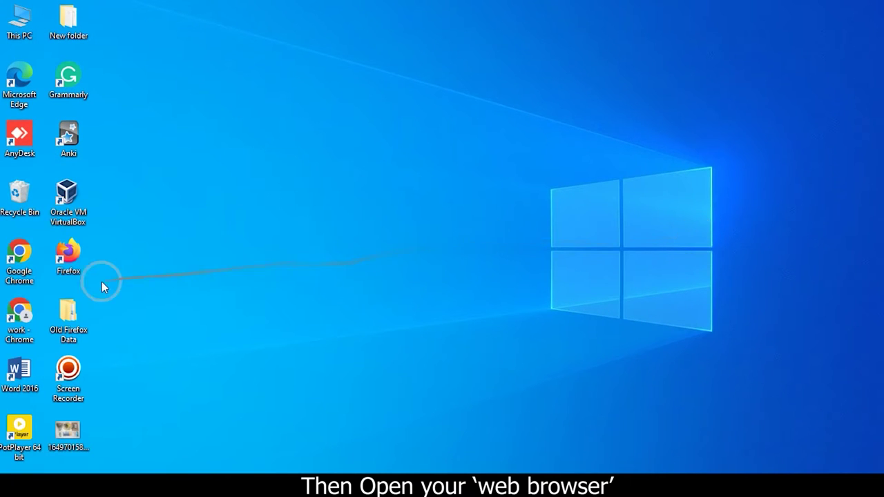
Launch the work Chrome profile and start entering the router address 192.168.1.1.
double_click(22, 309)
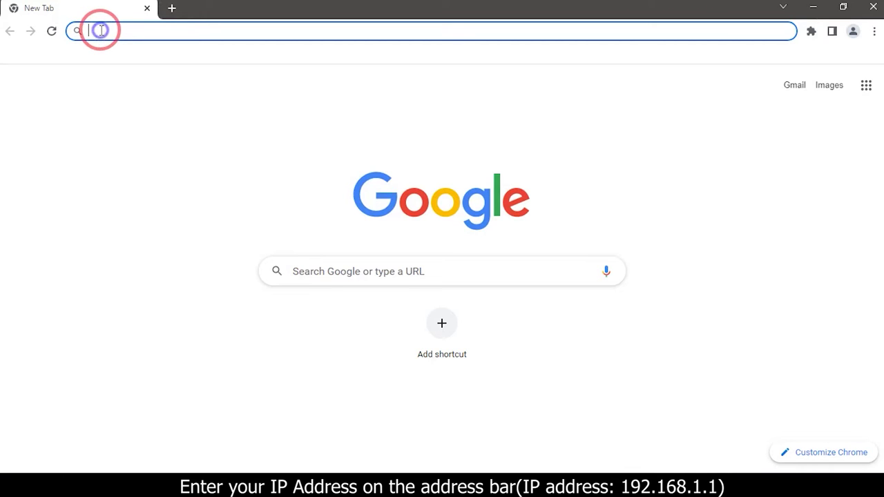
text(192.168.1.)
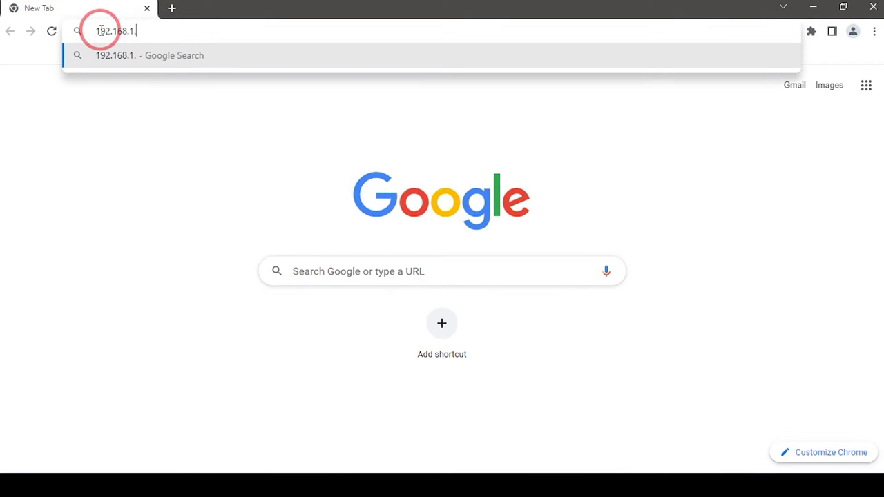
Load 192.168.1.1 and log in as admin with the account password and shown verification code.
text(1)
key(Return)
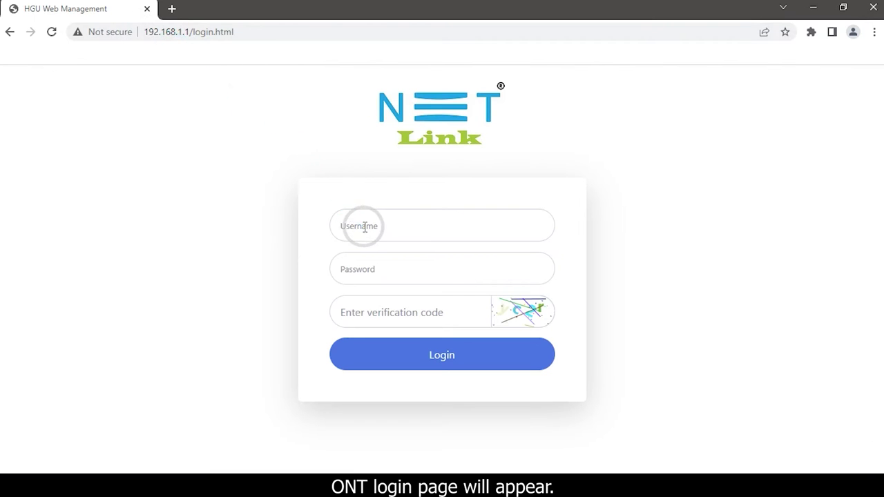
click(364, 227)
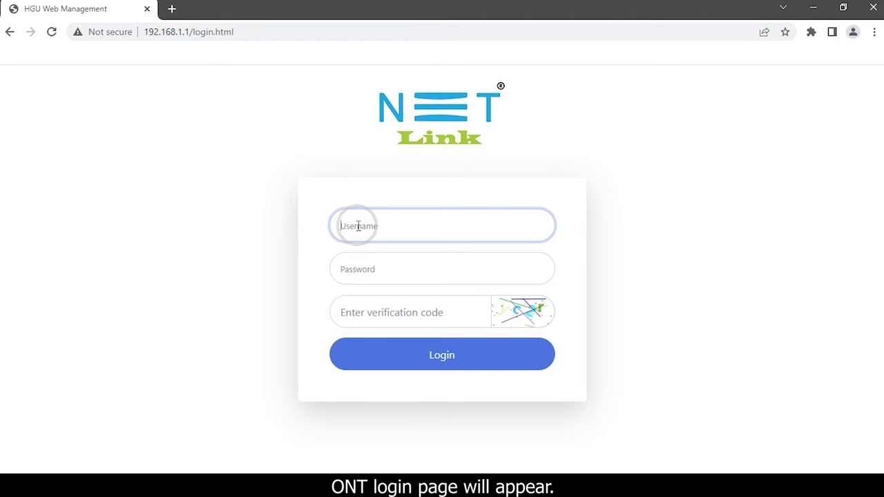
text(admi)
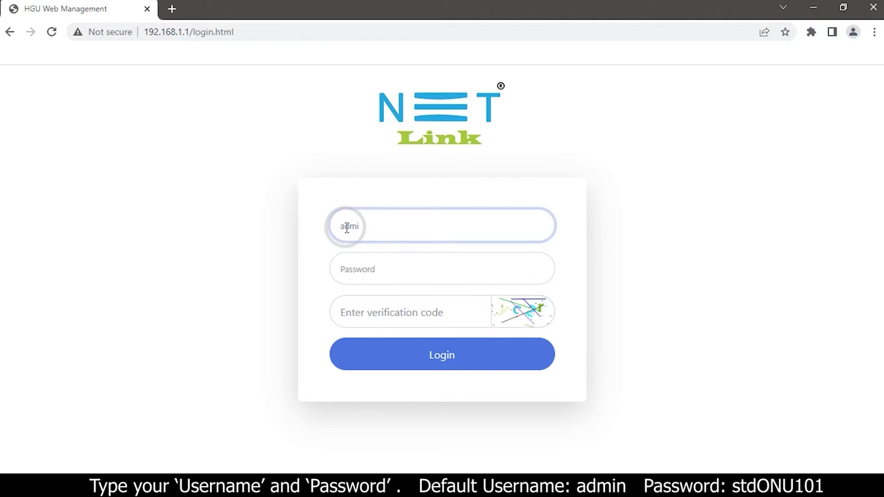
text(n)
click(355, 258)
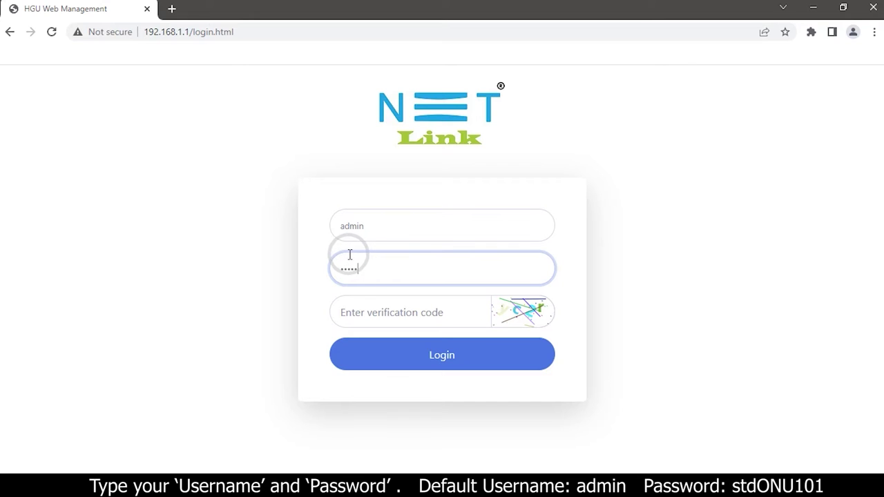
click(362, 315)
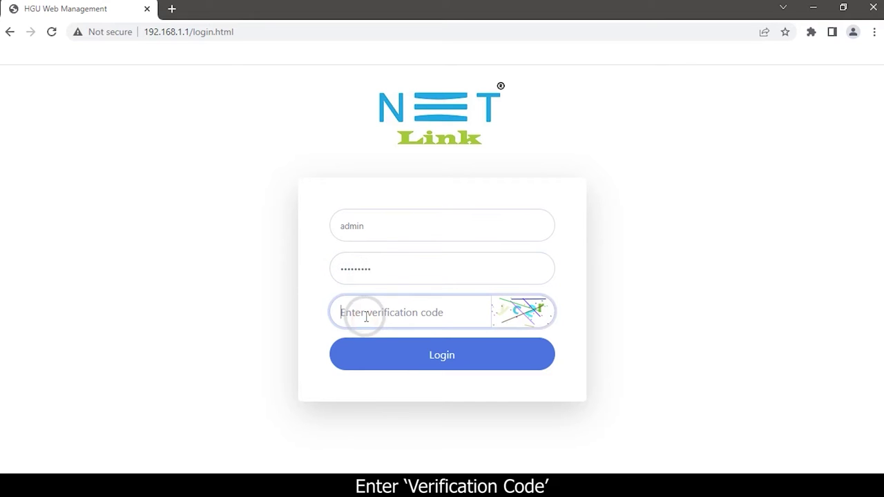
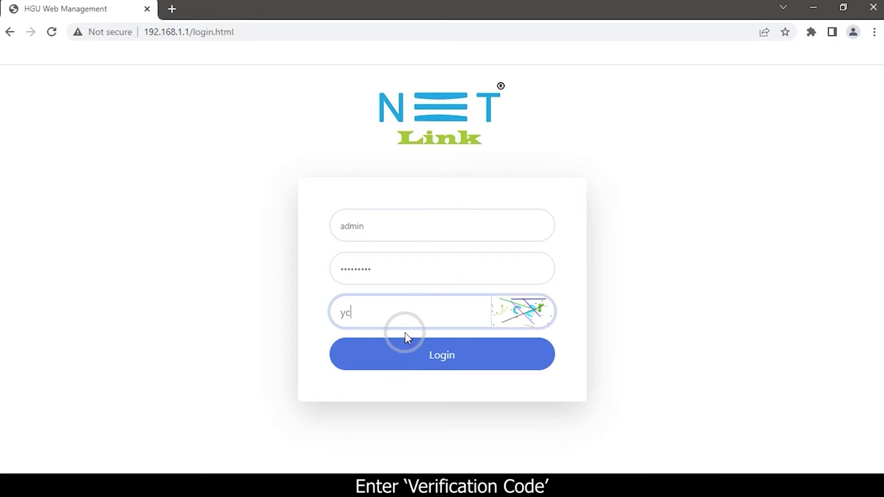
click(394, 364)
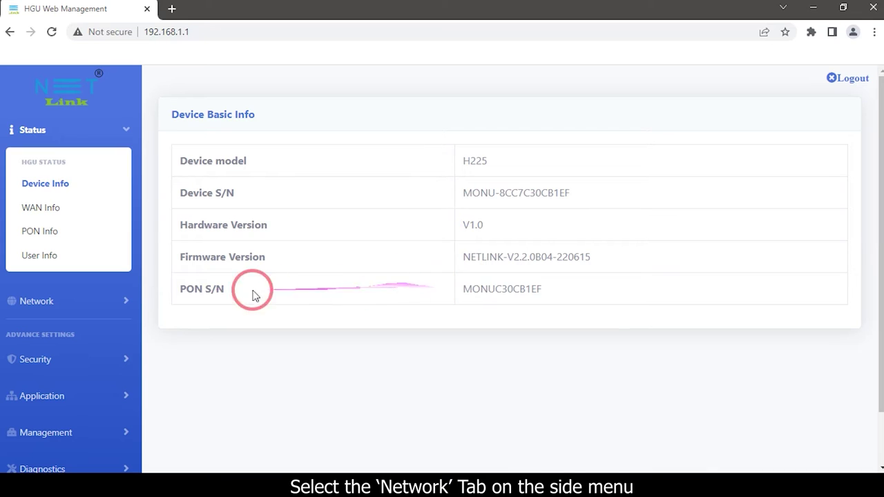
Expand Network in the sidebar and open its WAN Config page.
click(111, 304)
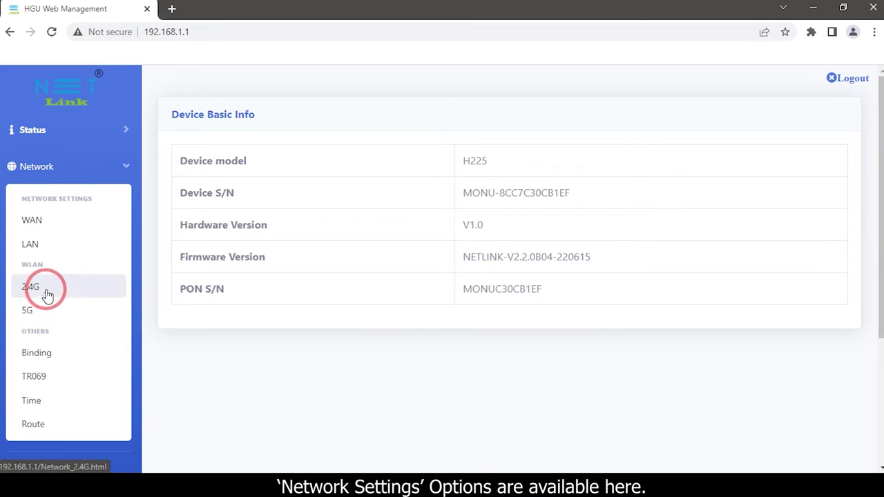
click(43, 231)
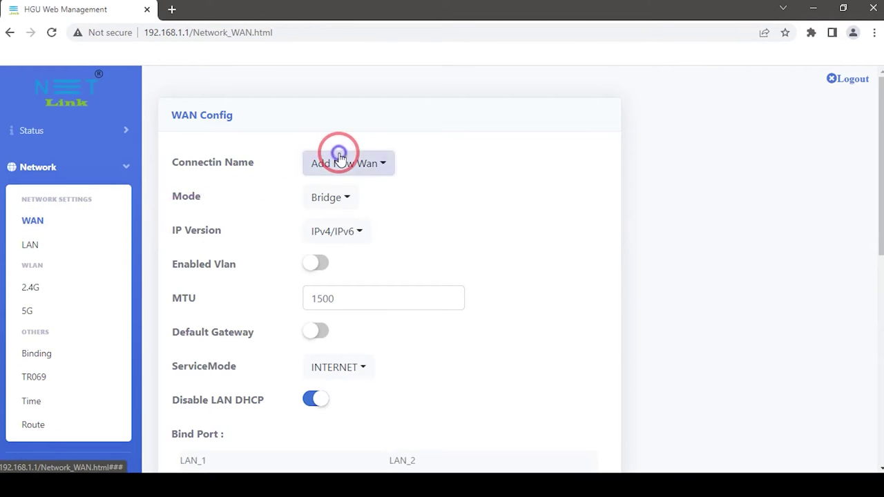
Load the 1_INTERNET_R_VID_500 WAN connection and delete it.
click(339, 158)
click(332, 217)
scroll(347, 217, down, 4)
scroll(349, 222, down, 4)
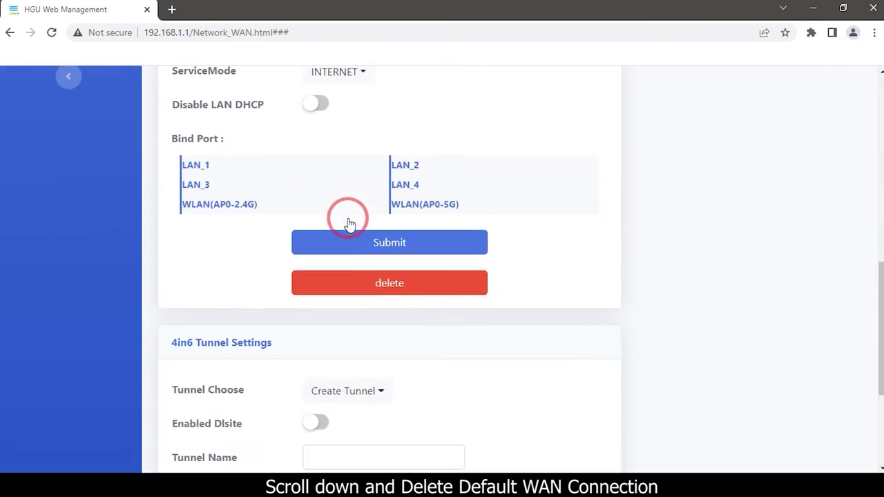
scroll(349, 222, down, 3)
click(391, 80)
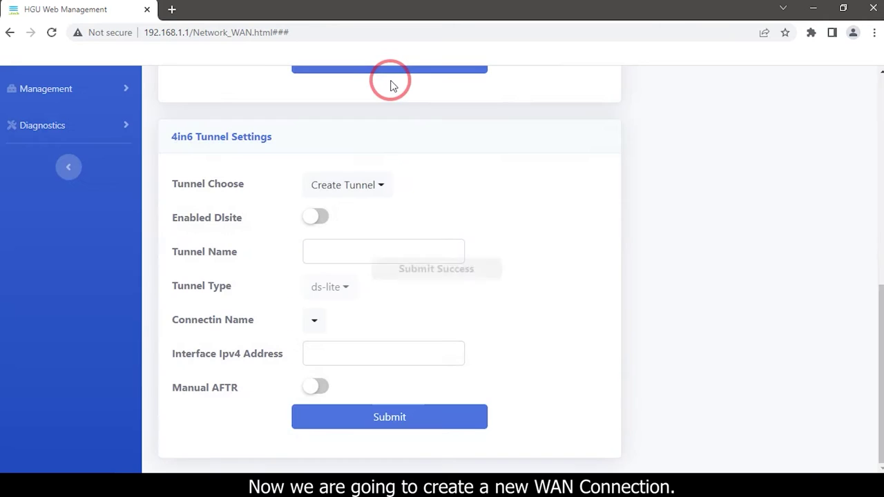
scroll(391, 87, up, 10)
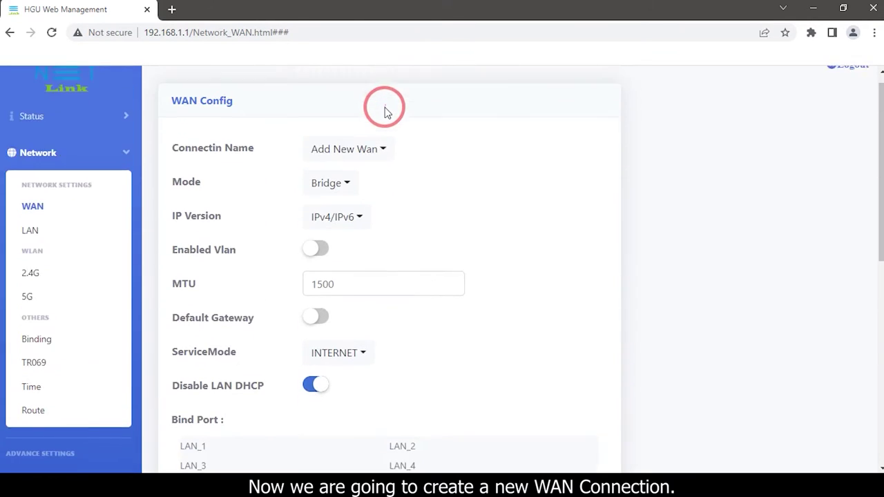
Add a new WAN connection with Mode Route, IP Version IPv4/IPv6 and PPPoE connection mode.
click(351, 169)
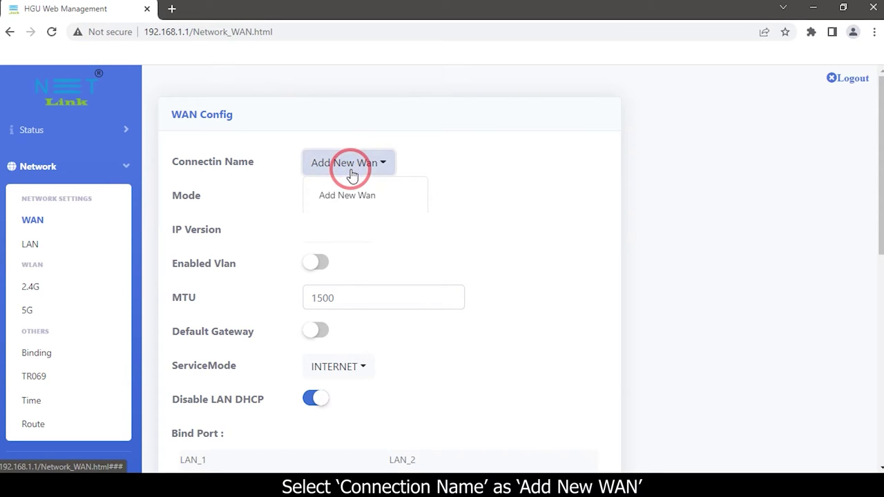
click(351, 193)
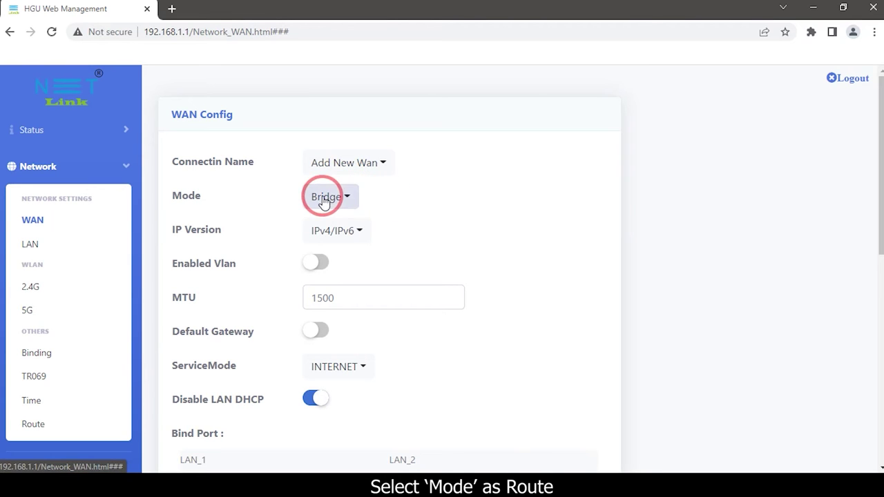
click(323, 200)
click(330, 252)
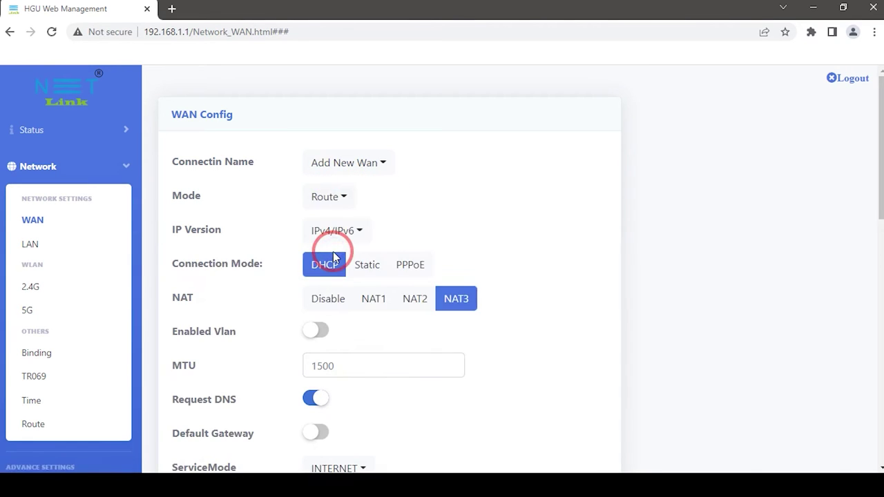
click(335, 233)
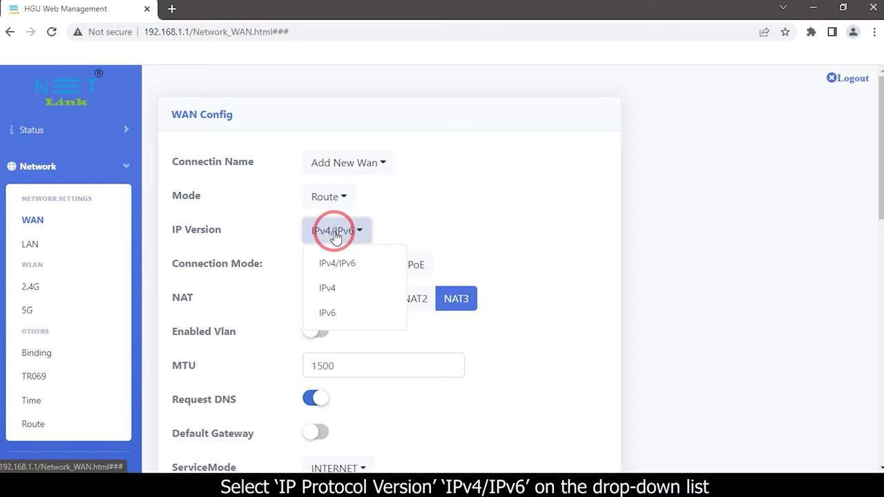
click(335, 234)
click(335, 233)
click(331, 264)
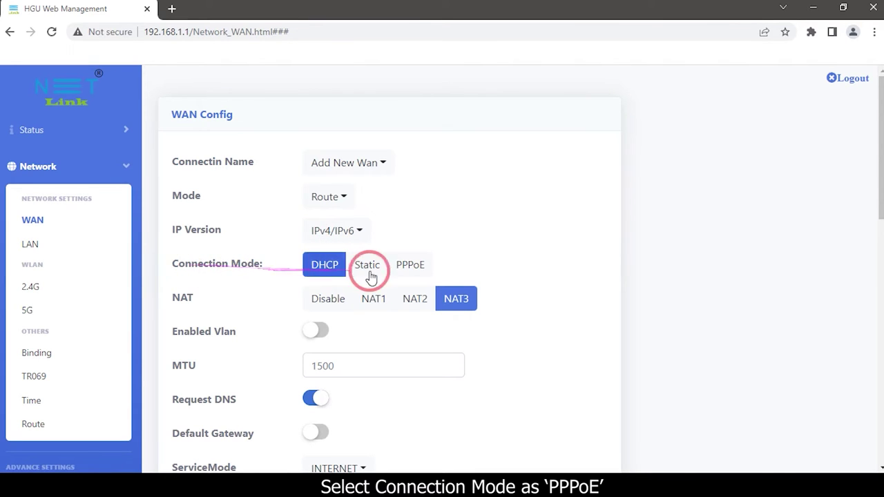
click(410, 269)
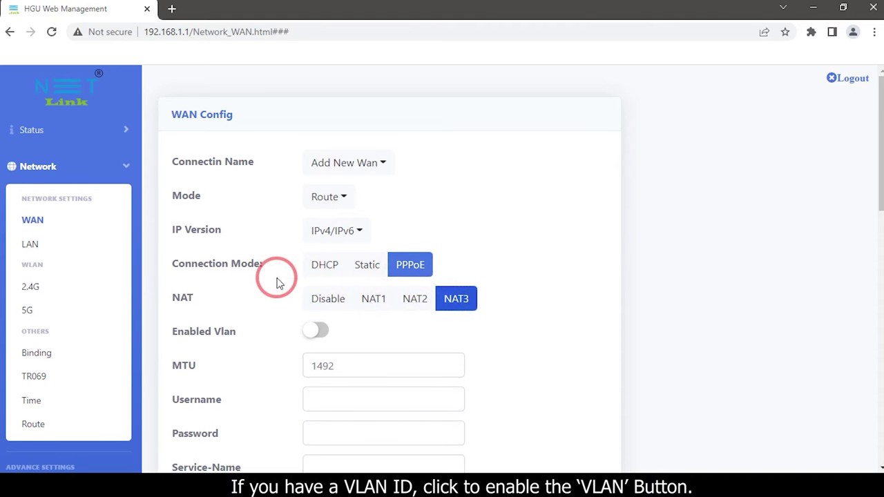
Enable VLAN and fill in the VLAN ID and the PPPoE username and password.
scroll(280, 284, down, 1)
scroll(277, 284, down, 1)
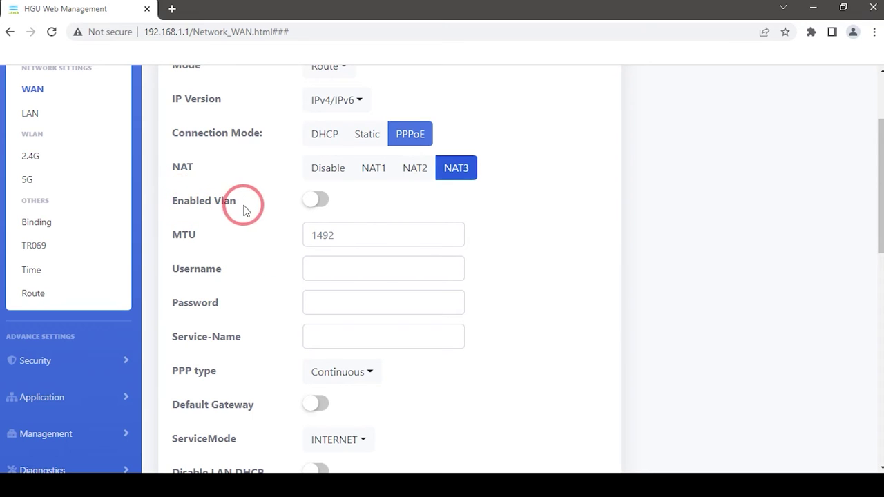
click(306, 204)
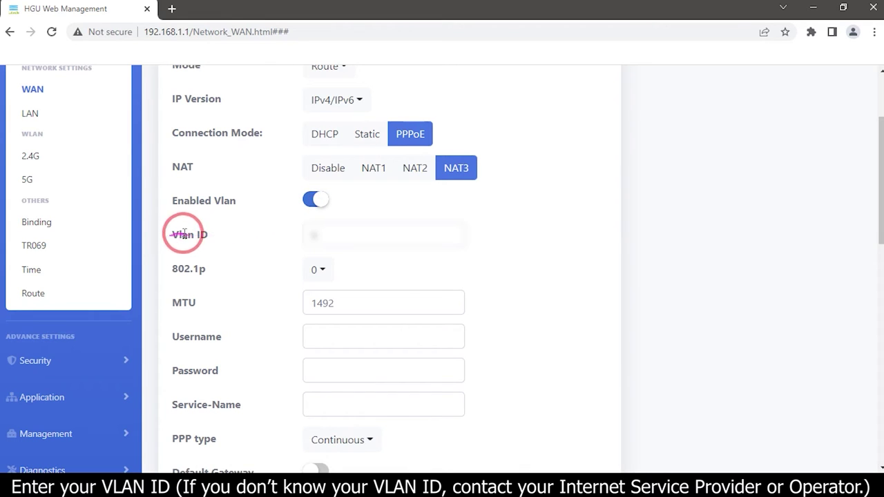
click(313, 237)
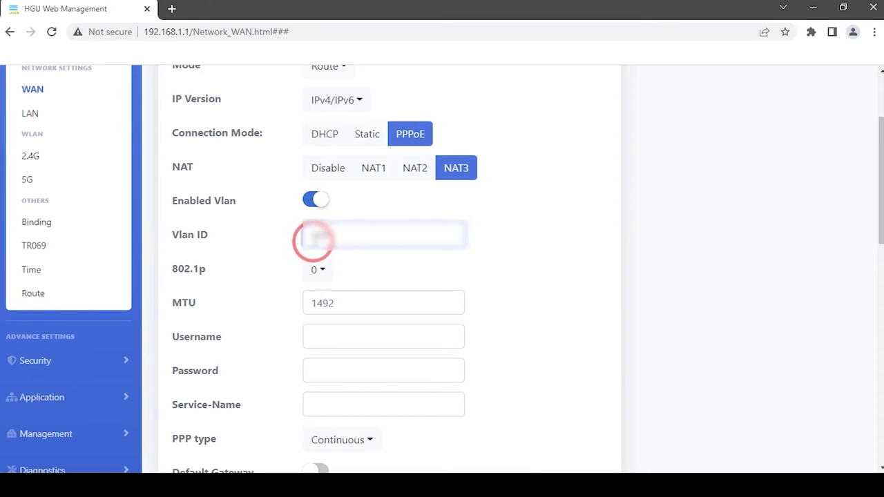
click(319, 334)
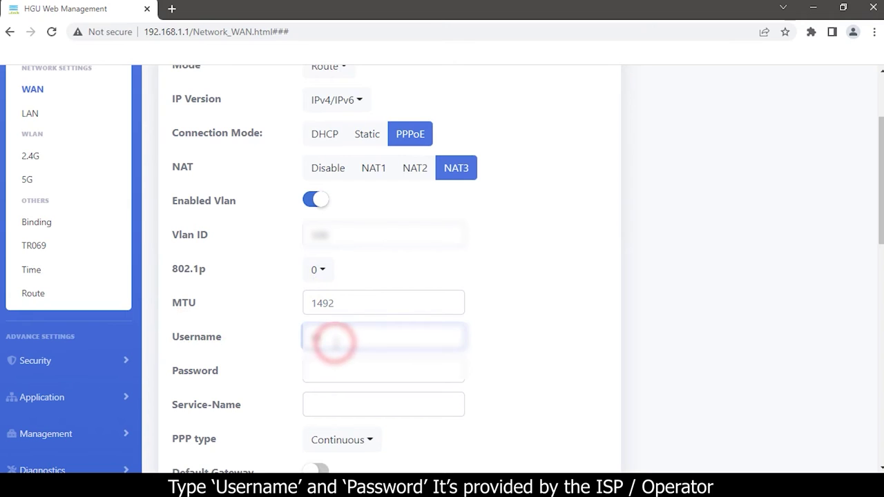
click(322, 371)
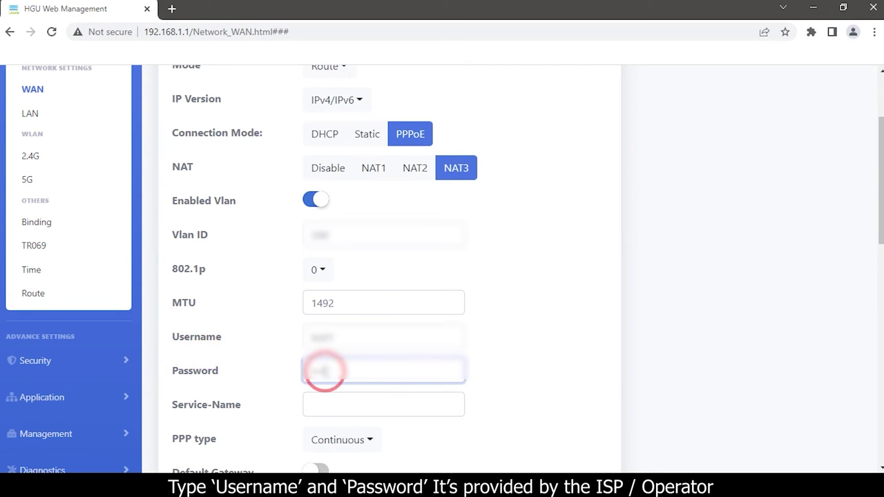
Set the connection's ServiceMode to INTERNET.
scroll(353, 363, down, 1)
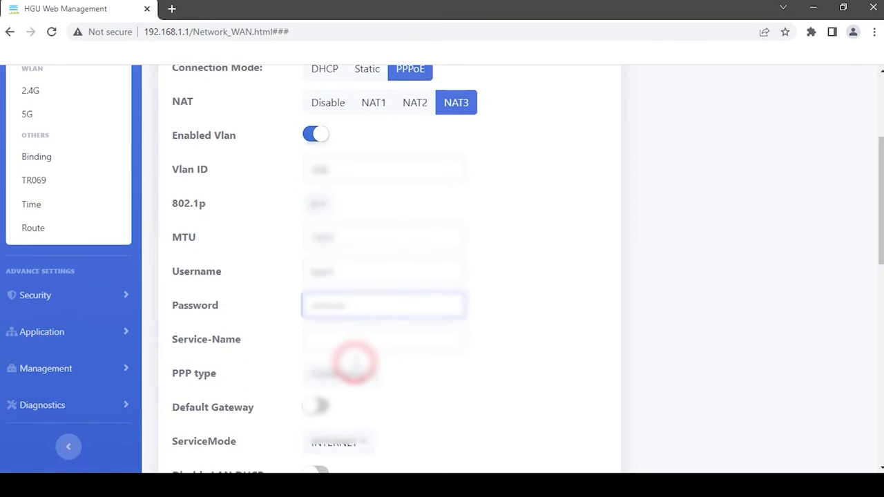
scroll(351, 362, down, 1)
scroll(351, 361, down, 1)
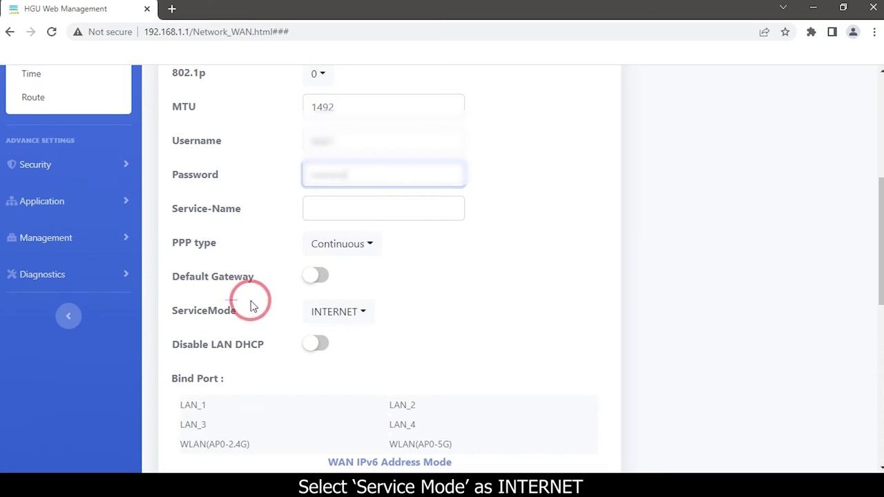
click(362, 311)
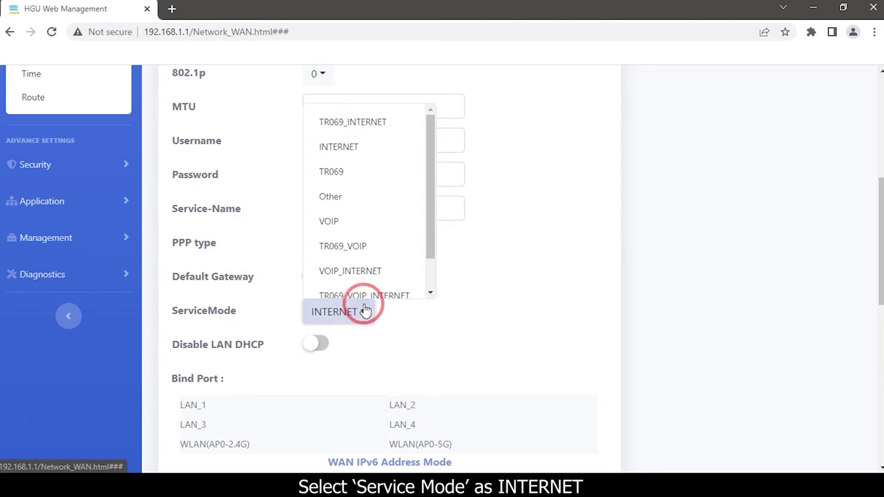
click(357, 147)
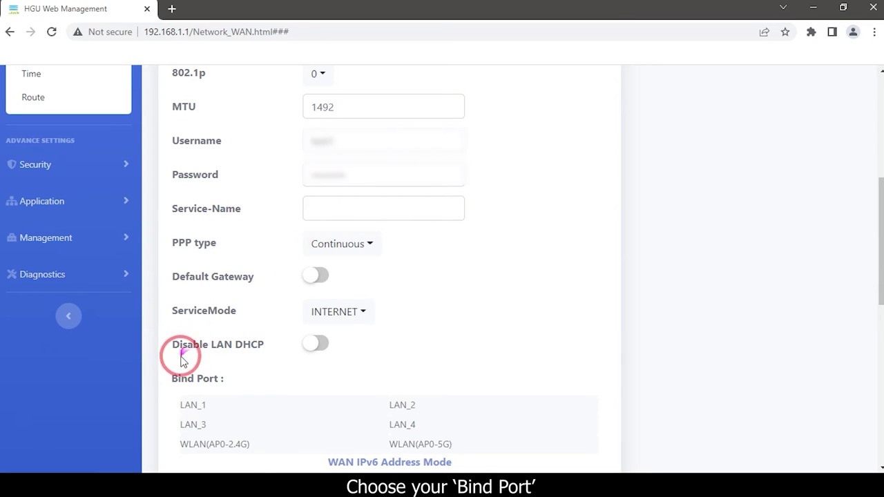
Bind LAN_1–LAN_4 plus the WLAN 2.4G and 5G bands to the WAN connection.
scroll(182, 359, down, 2)
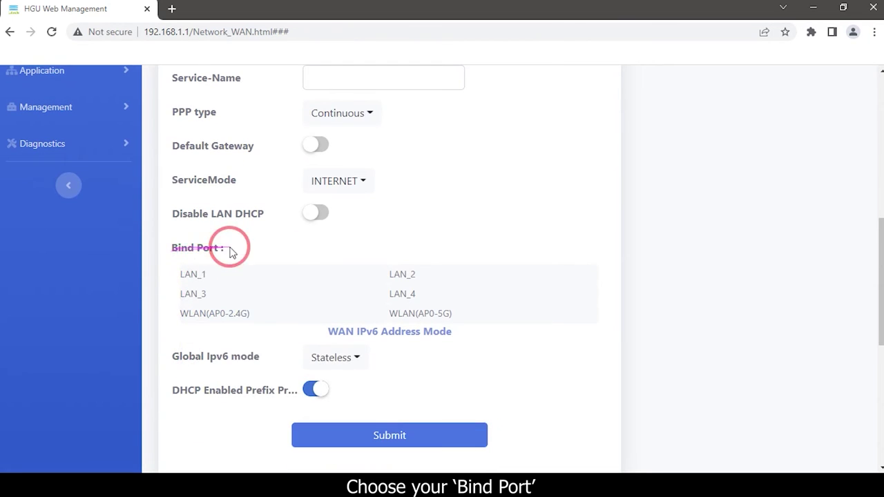
click(194, 274)
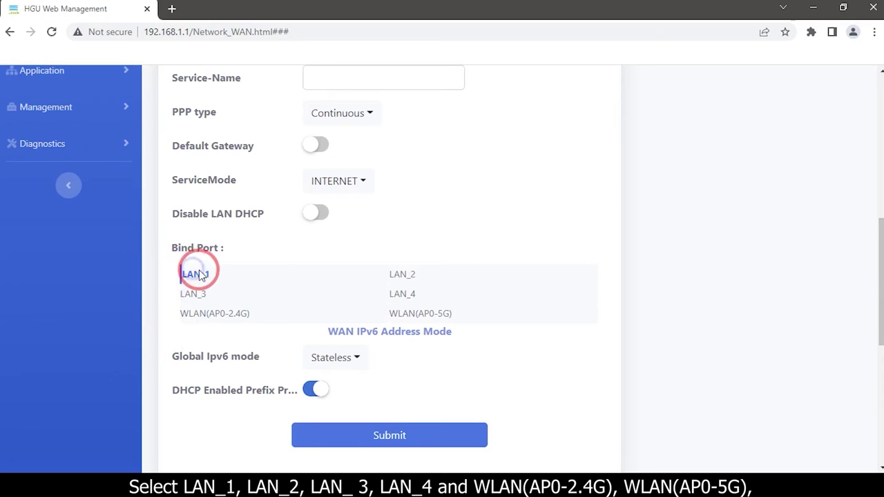
click(388, 274)
click(199, 294)
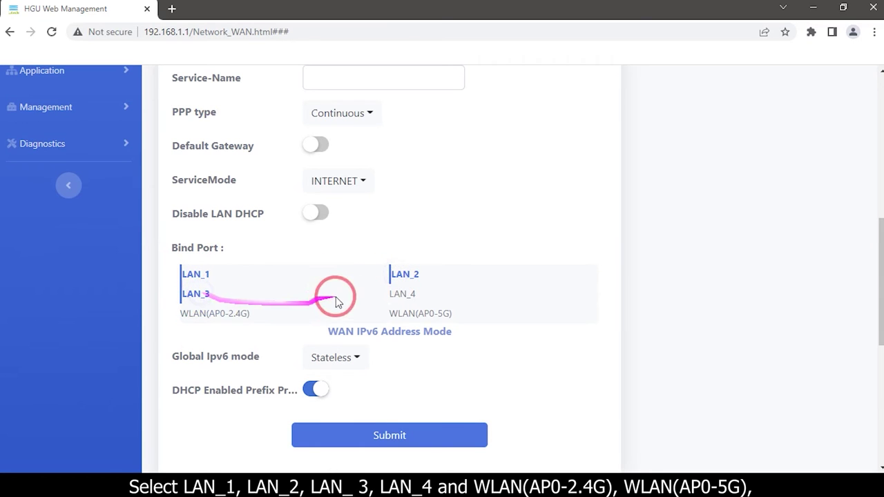
click(394, 294)
click(223, 312)
click(417, 315)
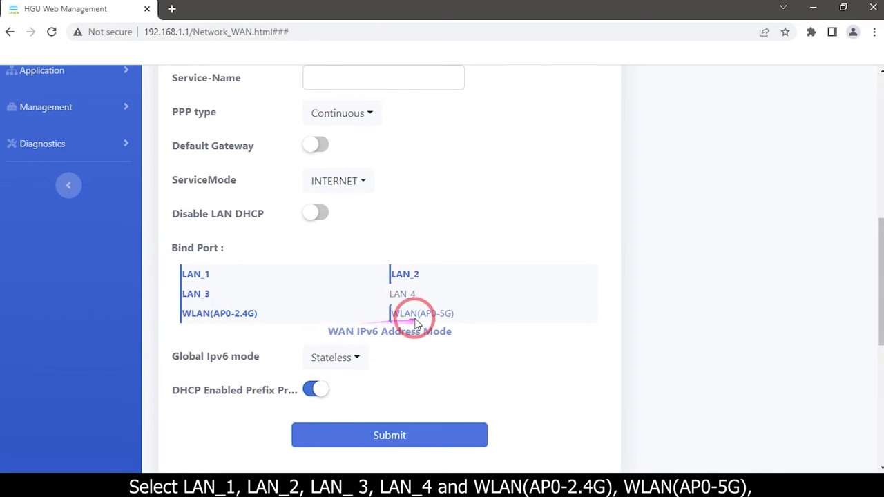
click(403, 294)
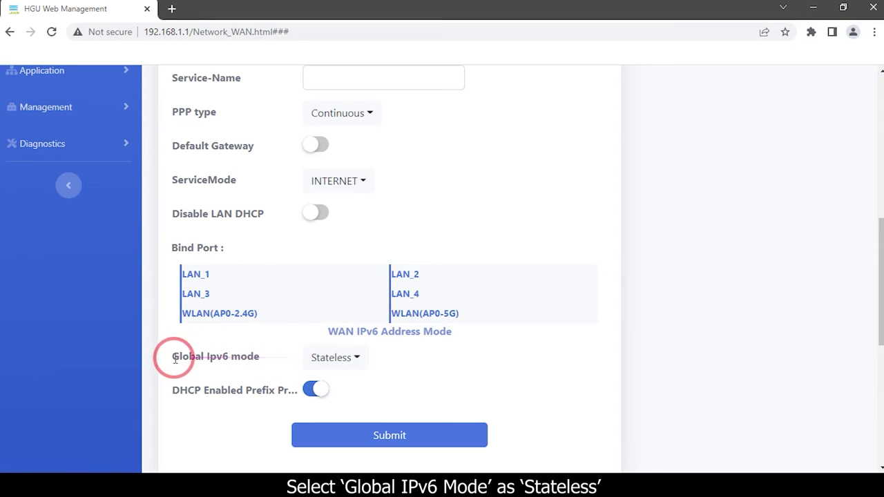
Keep global IPv6 mode Stateless, enable DHCP prefix proxy, and submit the WAN connection.
click(329, 358)
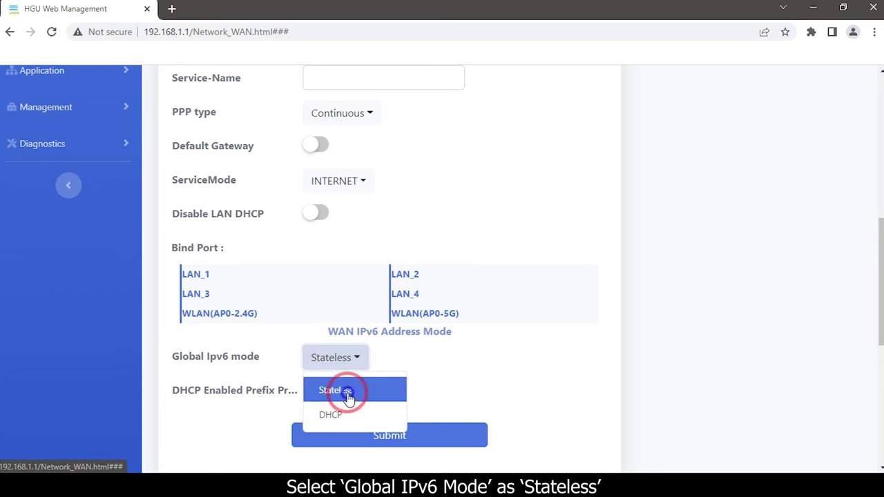
click(349, 391)
click(311, 392)
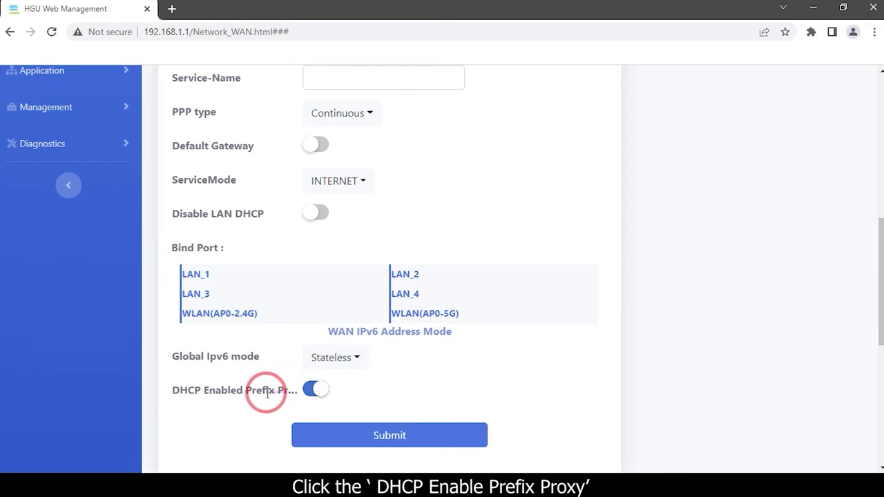
click(315, 396)
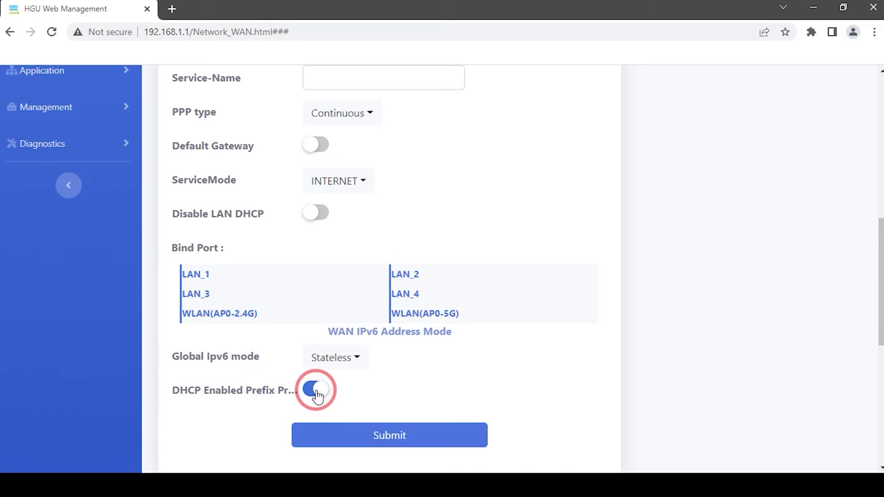
click(391, 438)
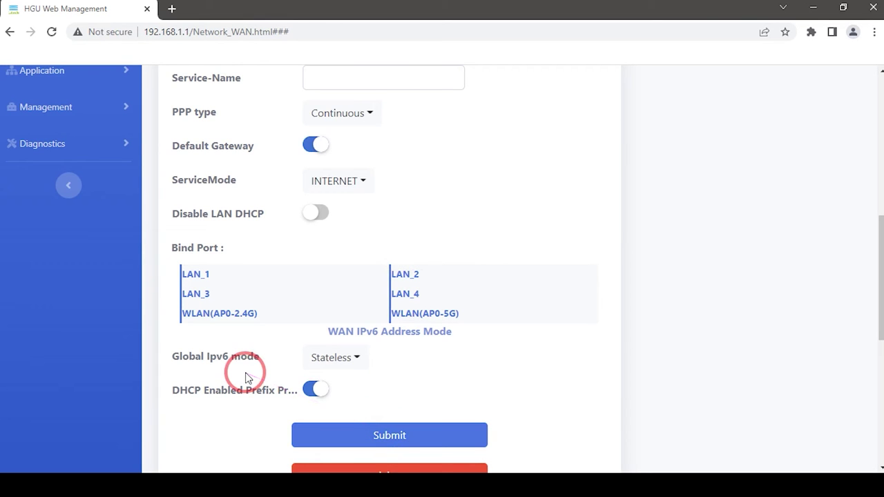
On the Network LAN page, set IPv6 LAN DNS Mode to WAN_Connection.
scroll(247, 375, down, 3)
scroll(247, 375, down, 3)
scroll(243, 371, up, 10)
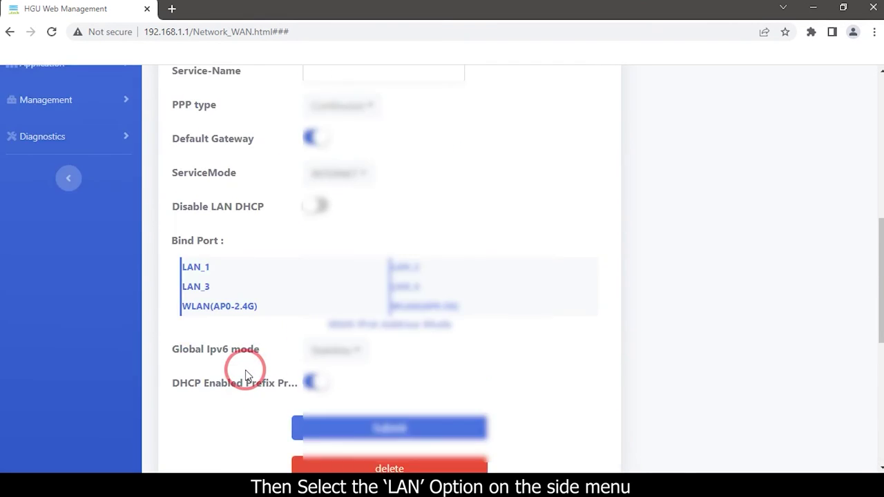
scroll(245, 371, up, 4)
scroll(244, 371, up, 1)
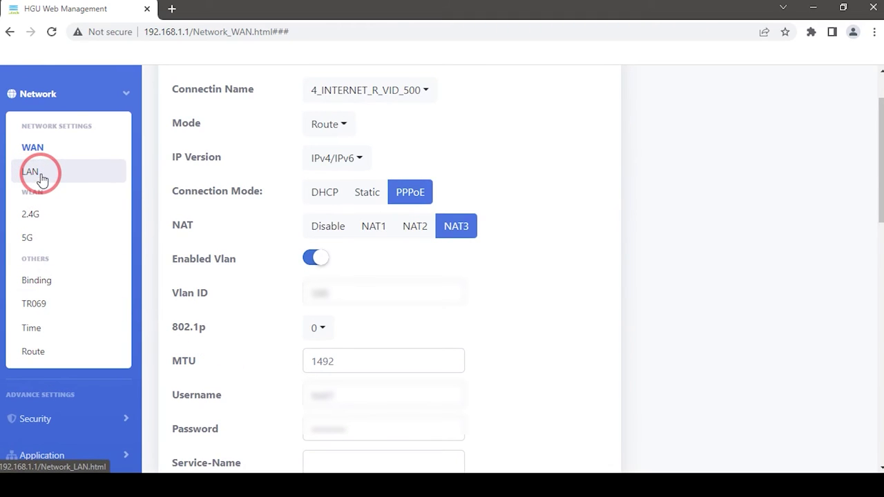
click(31, 172)
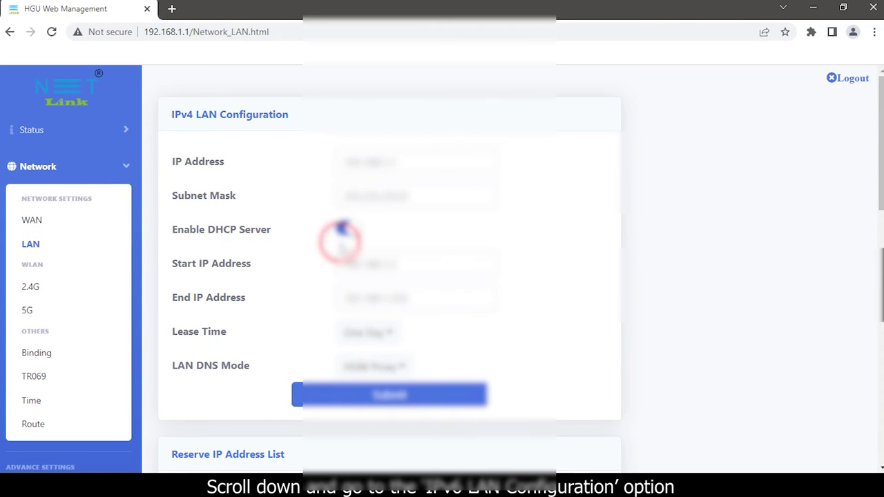
scroll(345, 242, down, 3)
scroll(338, 252, down, 2)
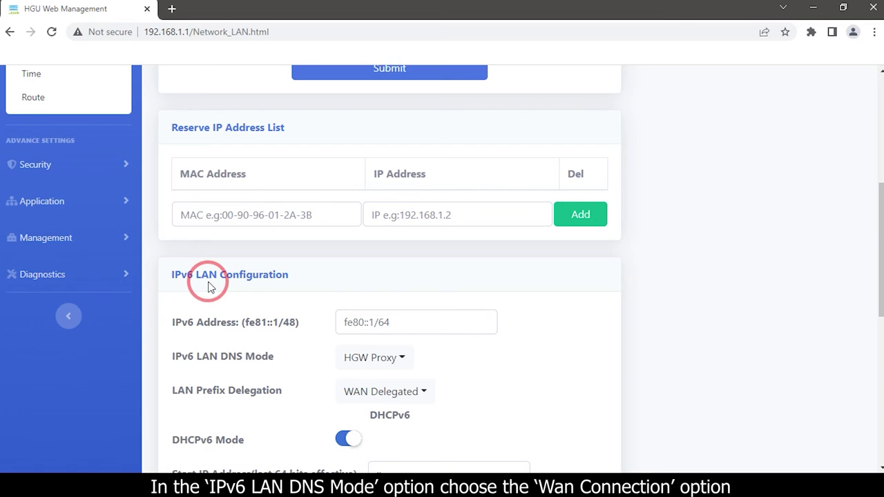
scroll(210, 286, down, 1)
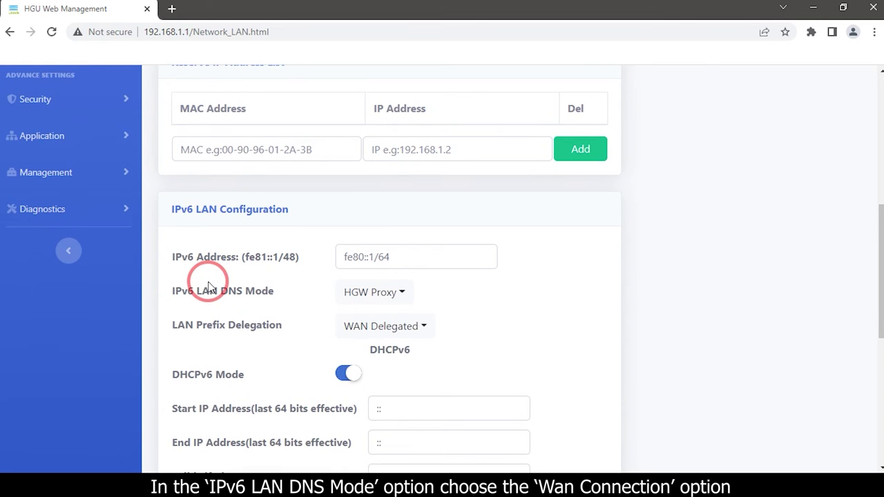
click(362, 306)
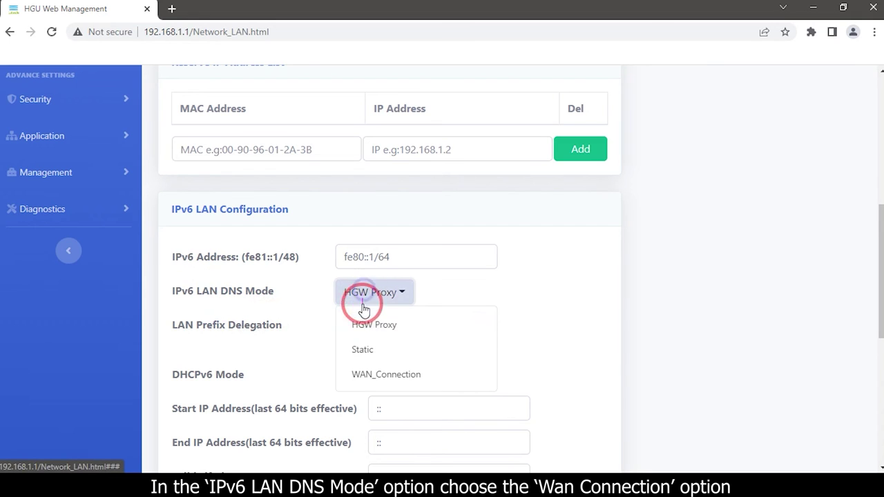
click(366, 371)
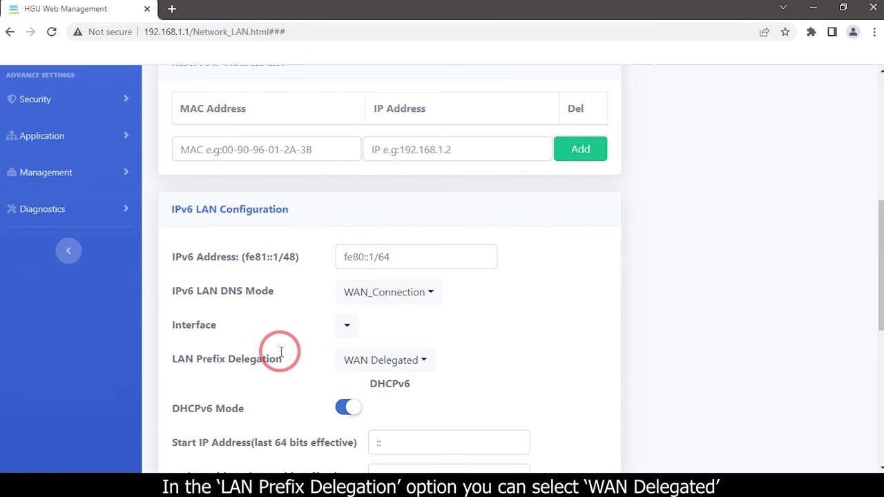
Set LAN Prefix Delegation to WAN Delegated, leave DHCPv6 Mode on, and submit.
scroll(283, 353, down, 1)
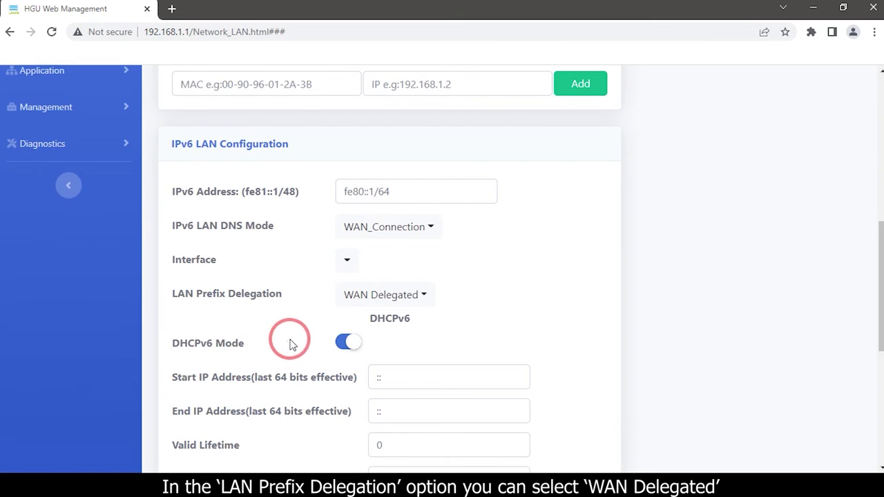
click(385, 304)
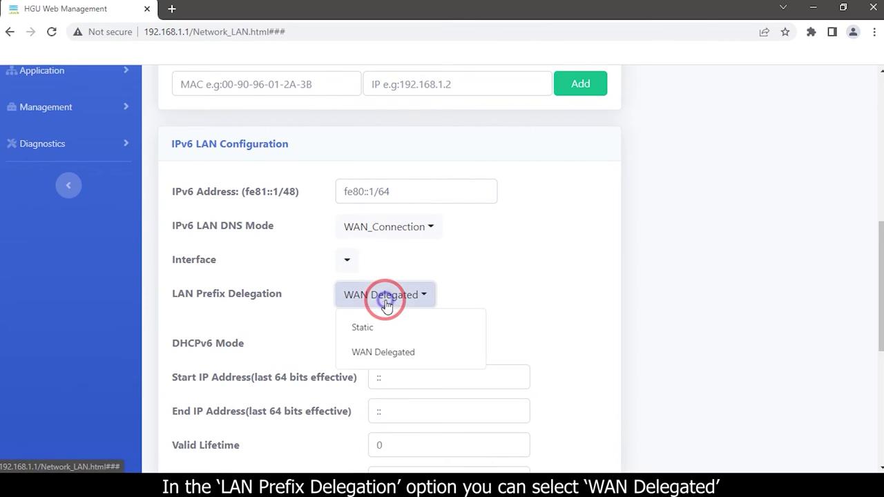
click(384, 352)
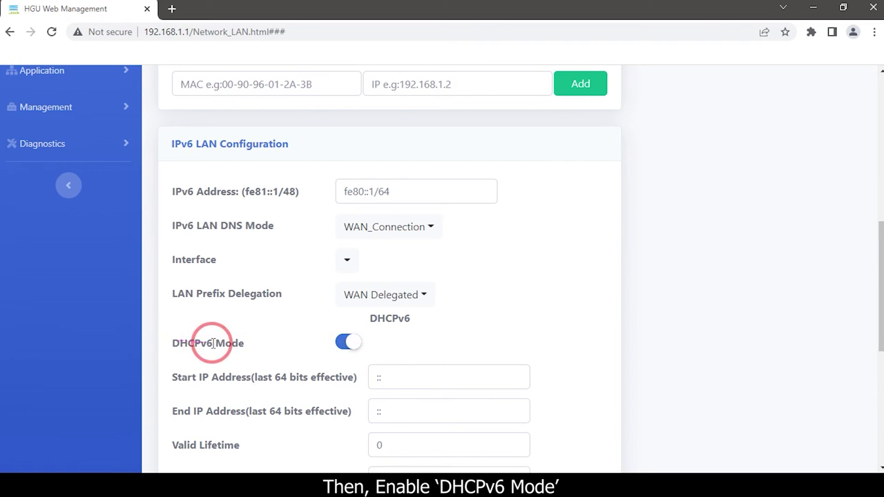
click(342, 345)
click(342, 346)
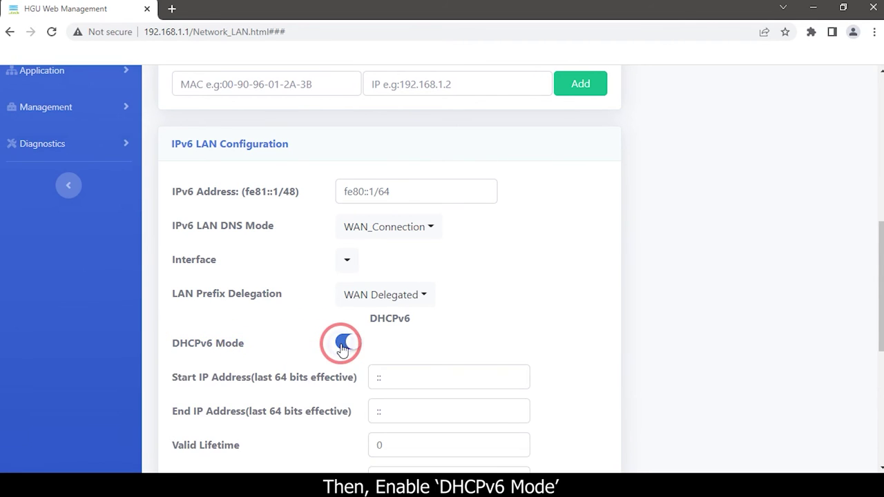
scroll(342, 346, down, 2)
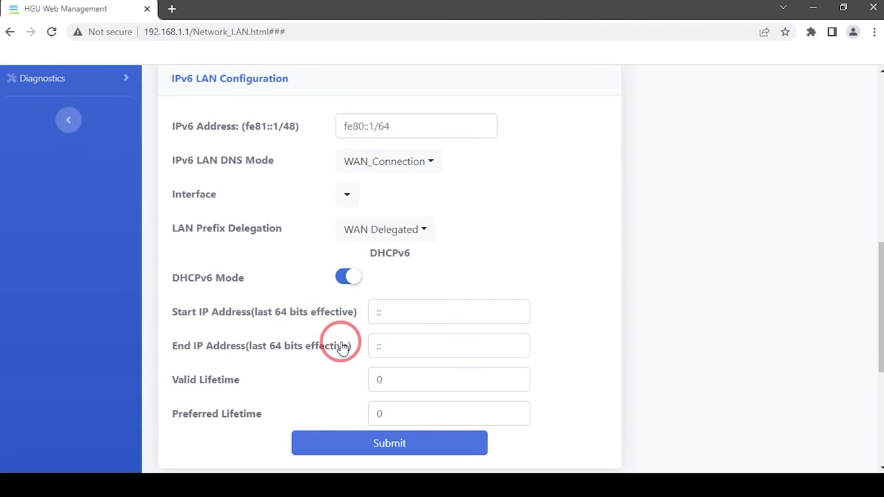
click(349, 442)
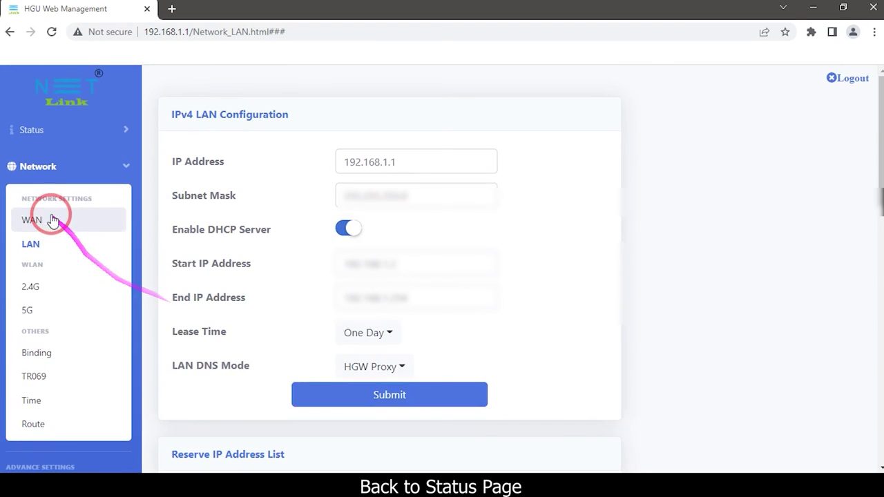
Open Status > WAN Info and highlight the IPv6 connection status reading up.
click(31, 131)
click(43, 185)
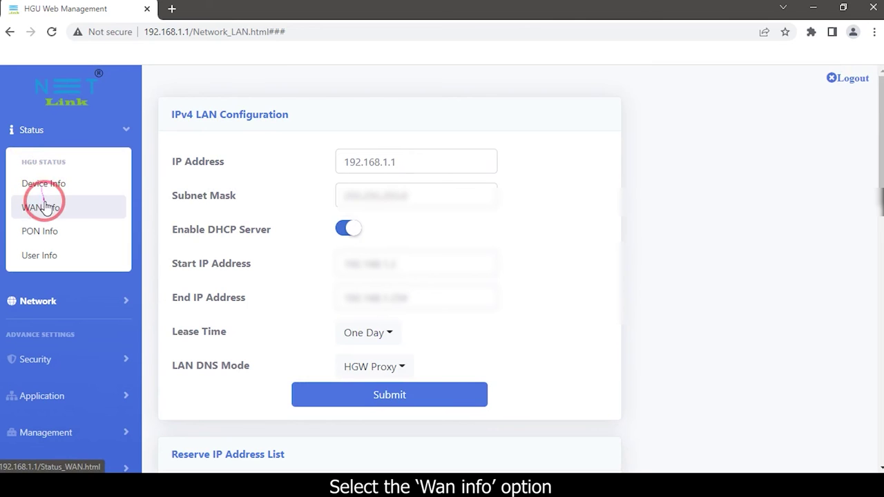
click(41, 207)
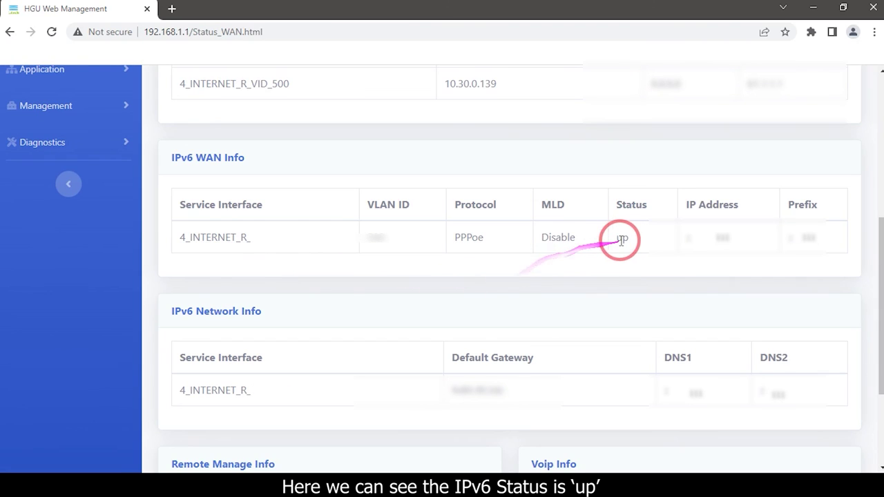
click(615, 240)
drag(616, 241, 627, 239)
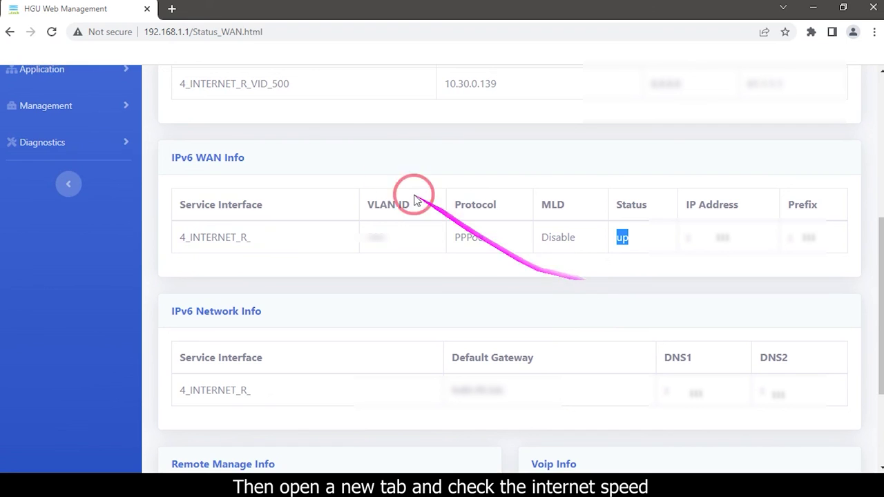
click(172, 9)
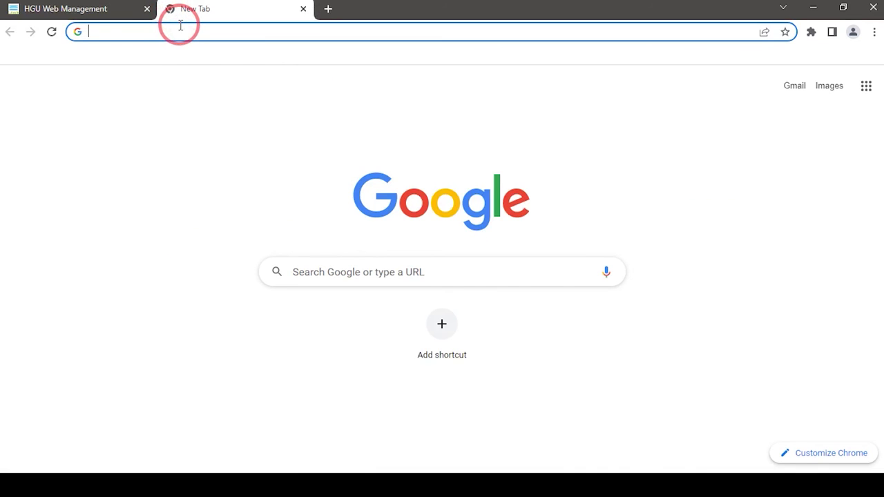
Load speedtest.net in a new Chrome tab.
click(122, 32)
text(speed)
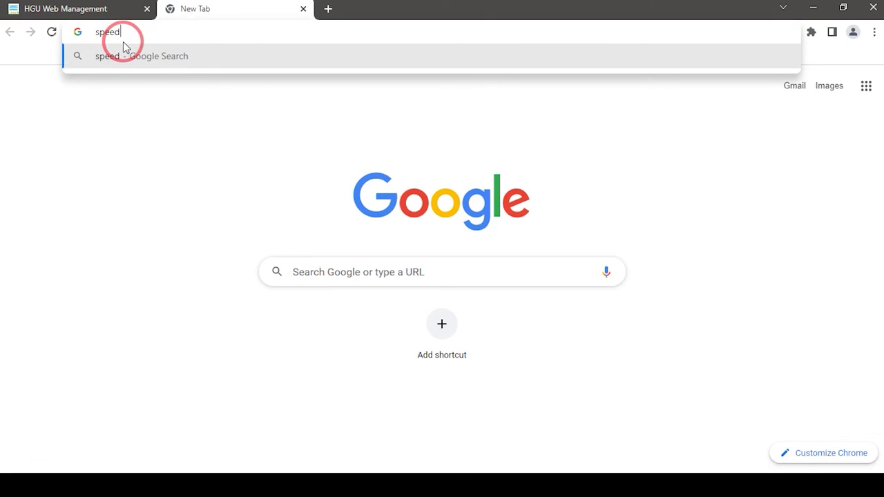
text(test.n)
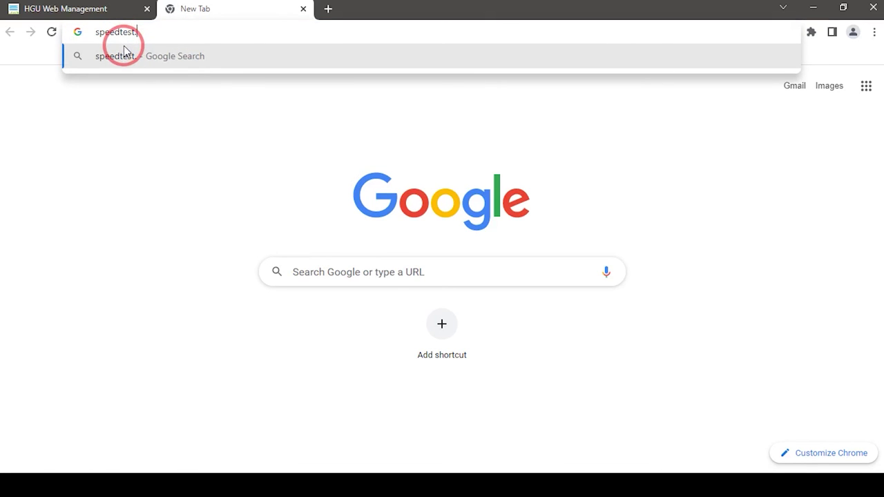
text(et)
key(Return)
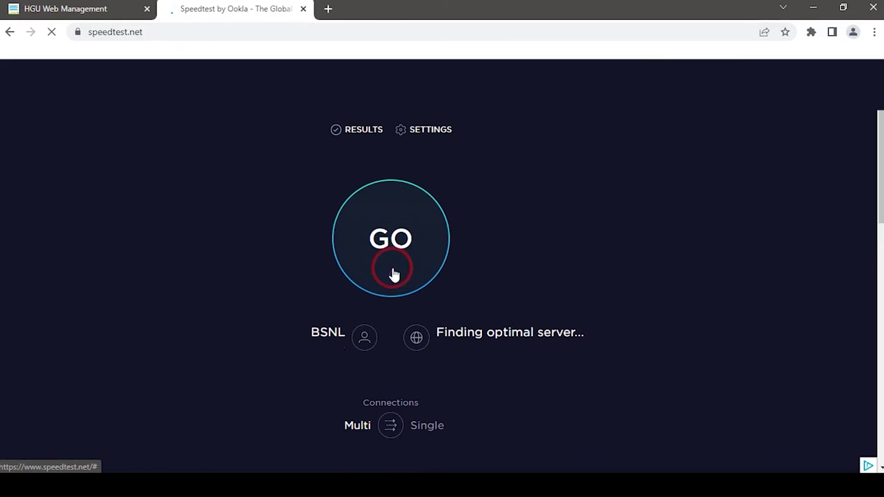
Run the Ookla speed test, reaching 73.23 Mbps download and 63.55 Mbps upload.
click(394, 235)
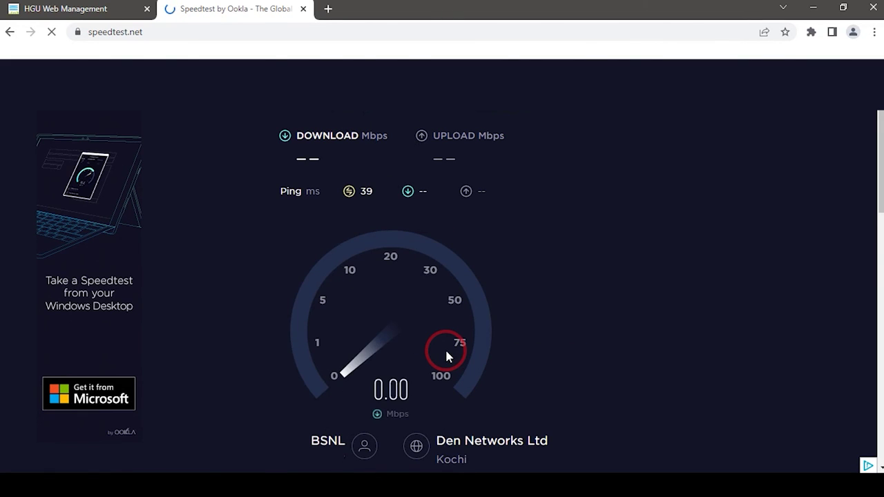